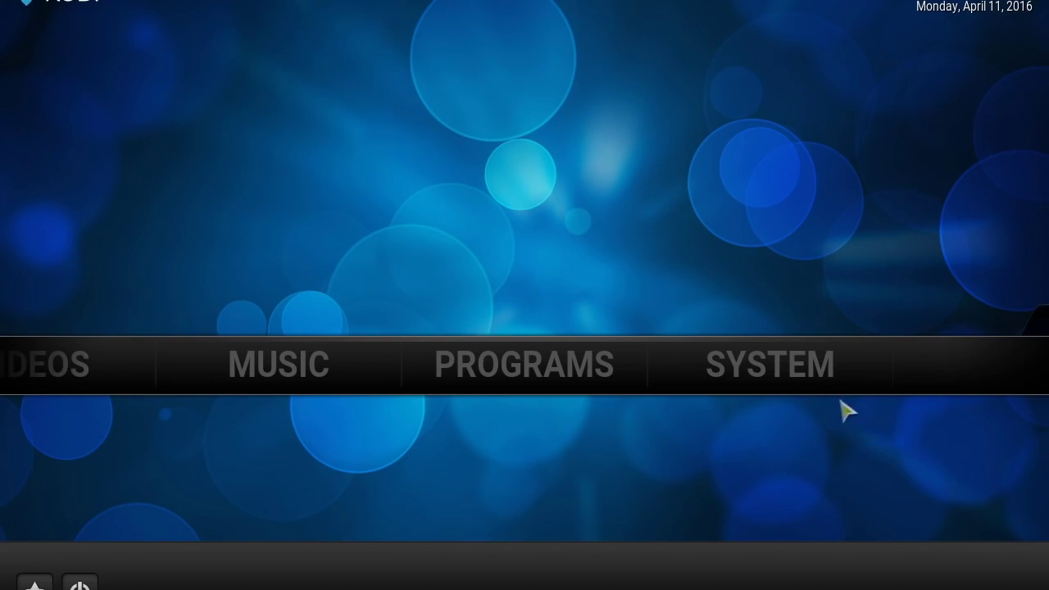
mouse_move(777, 374)
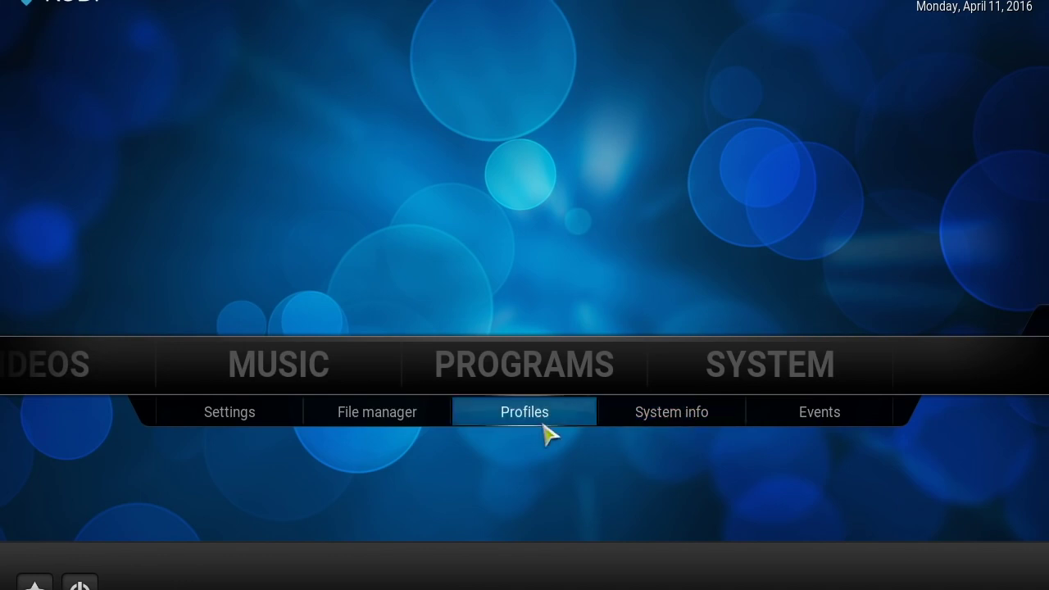
left_click(382, 426)
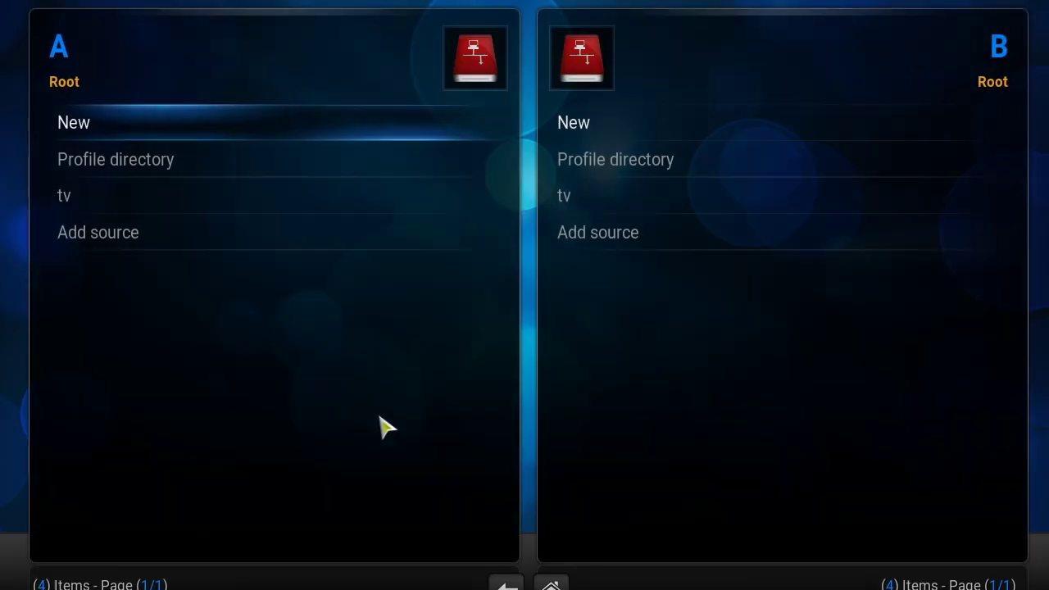
left_click(130, 244)
type("http")
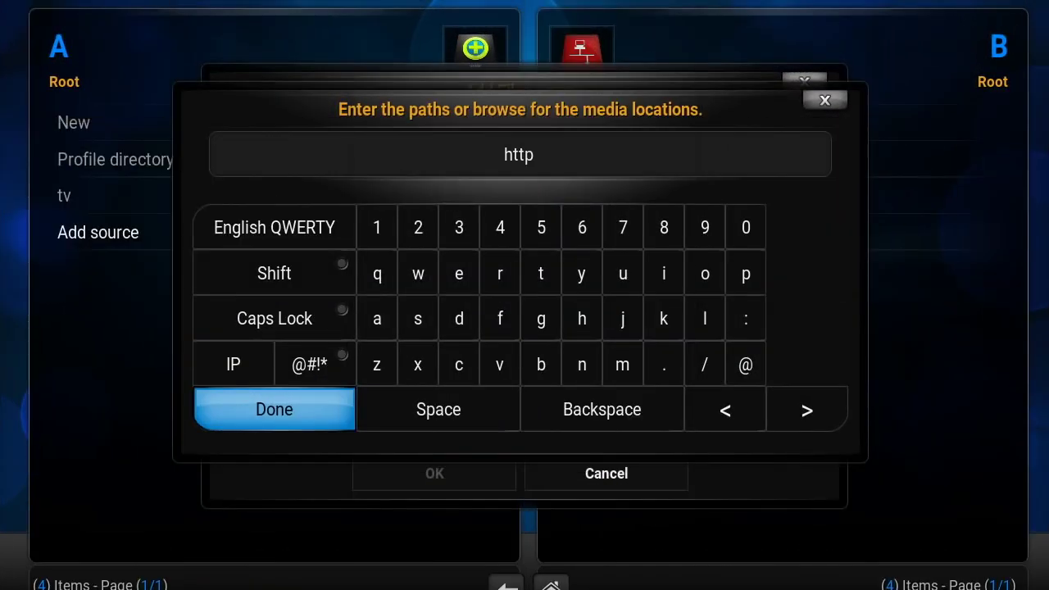
type(":")
type("//")
type("tv")
key("BackSpace")
key("BackSpace")
key("BackSpace")
type("/fusion.")
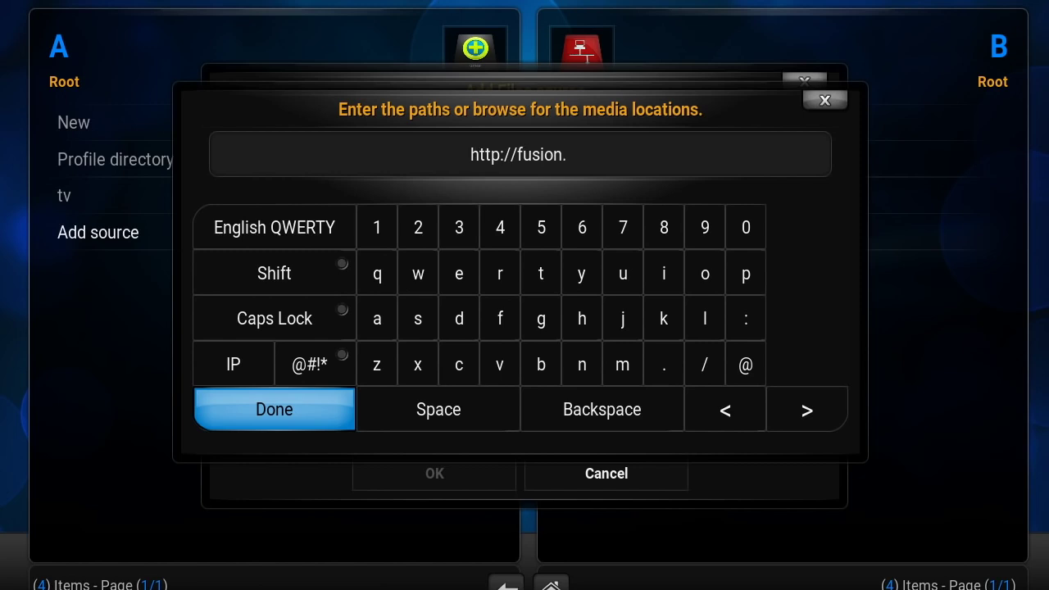
type("tvaddon")
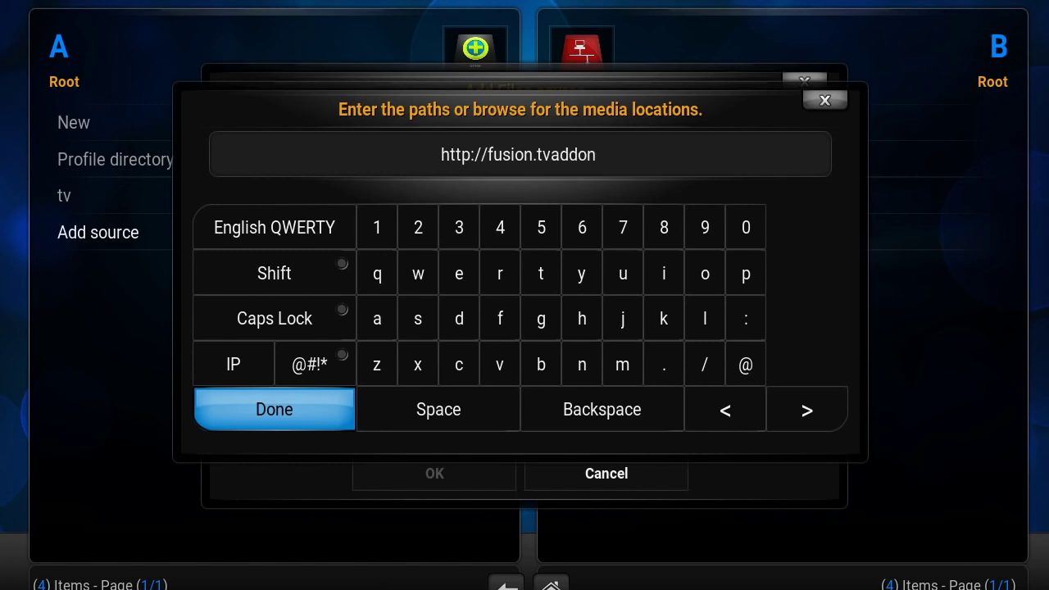
type("s.ag")
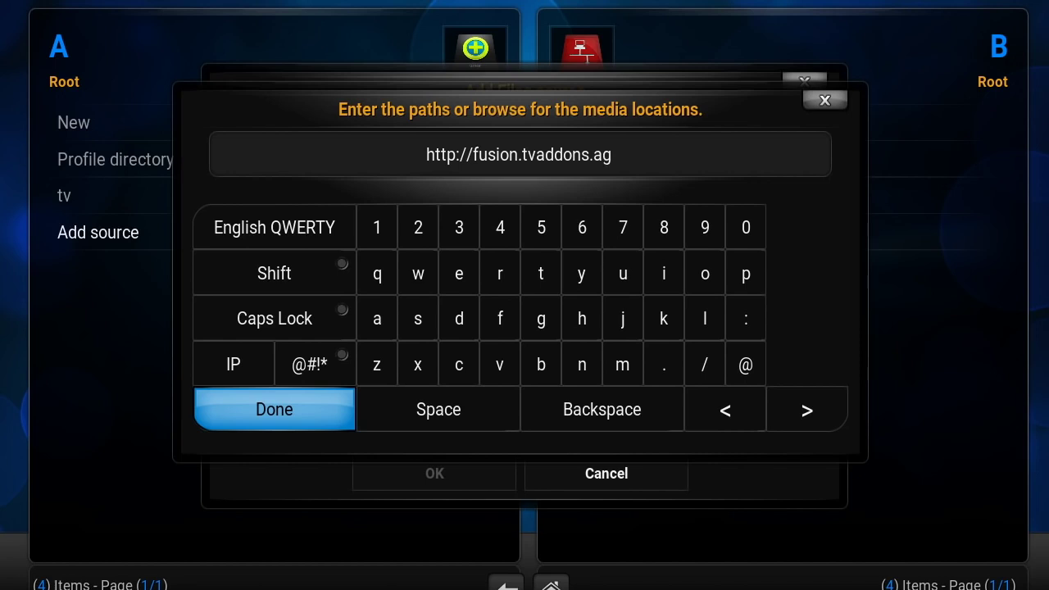
key("Return")
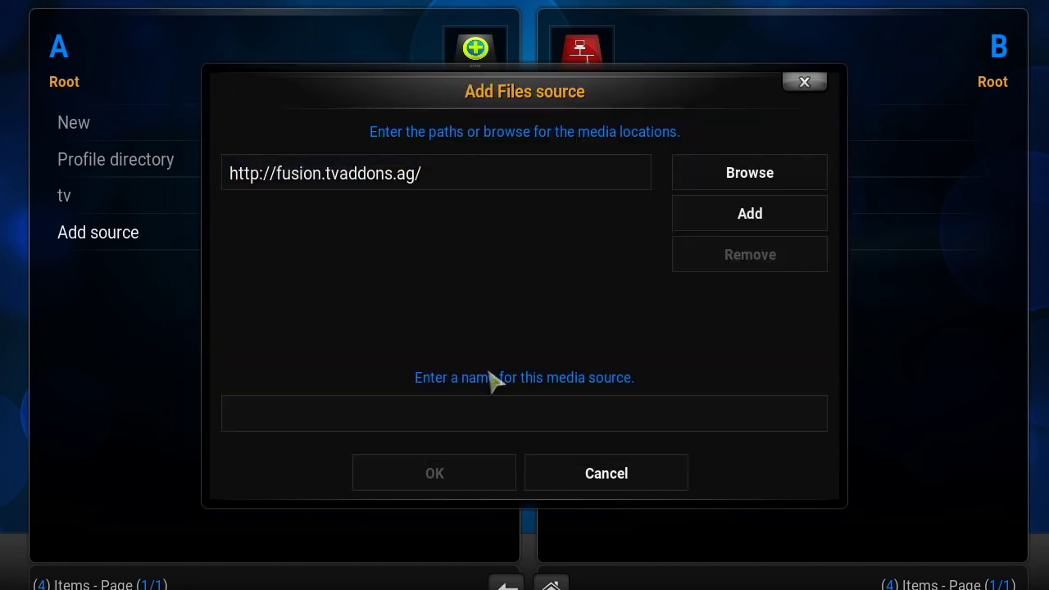
Enter 'fusion' as the source name and confirm the Add source dialog with OK
left_click(496, 432)
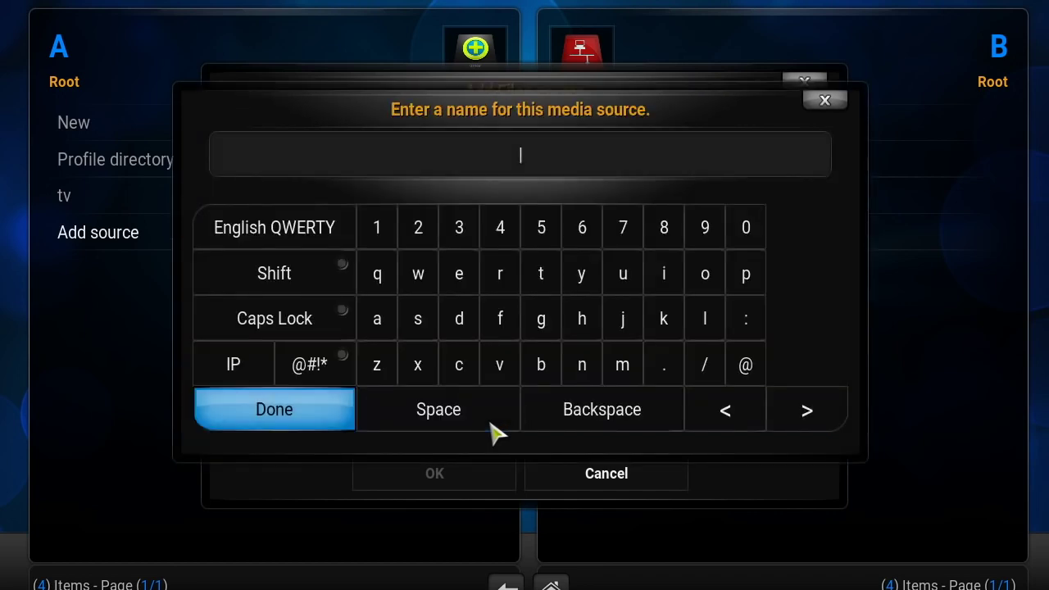
type("fusion")
key("Return")
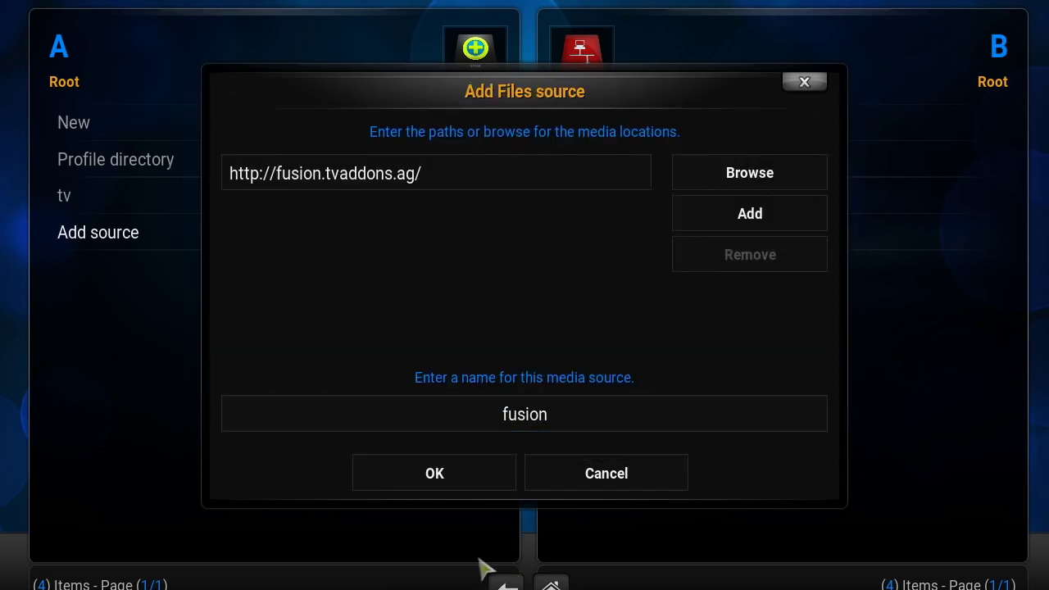
left_click(434, 473)
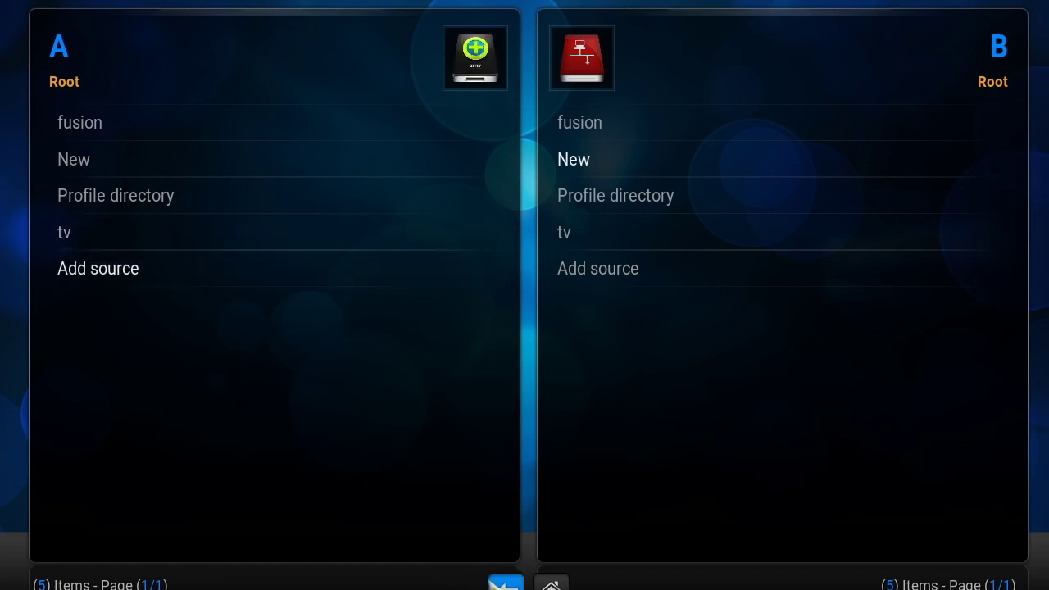
Return home and open Settings > Add-ons > Install from zip file
left_click(506, 585)
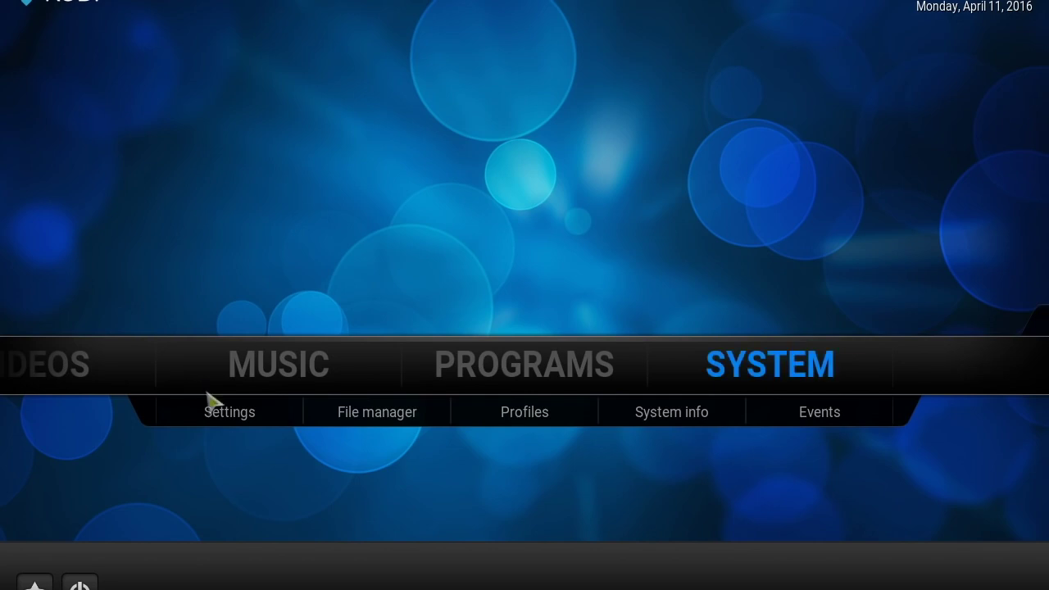
left_click(232, 419)
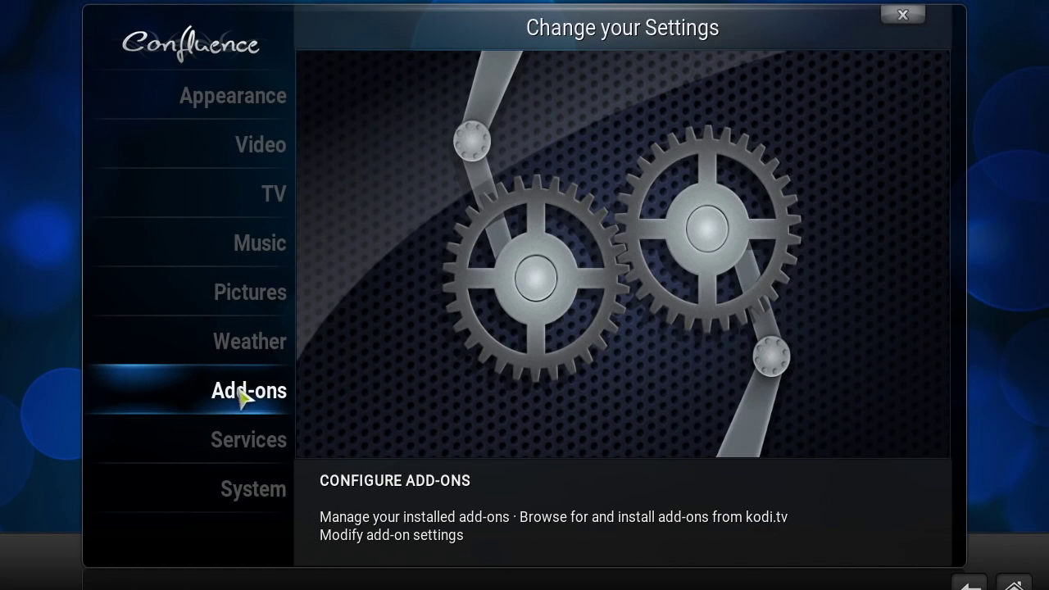
left_click(242, 396)
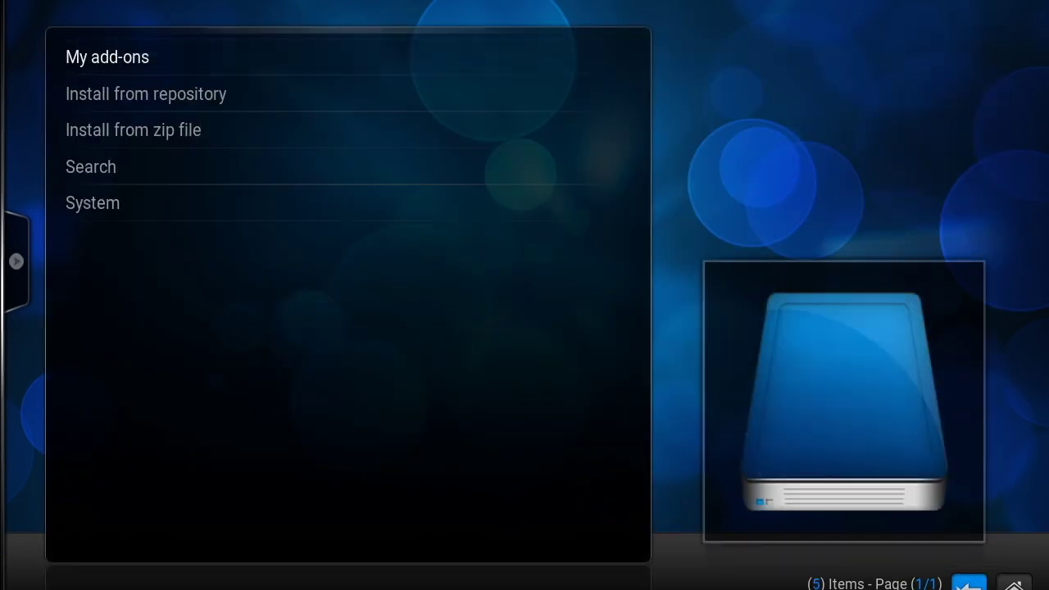
left_click(179, 150)
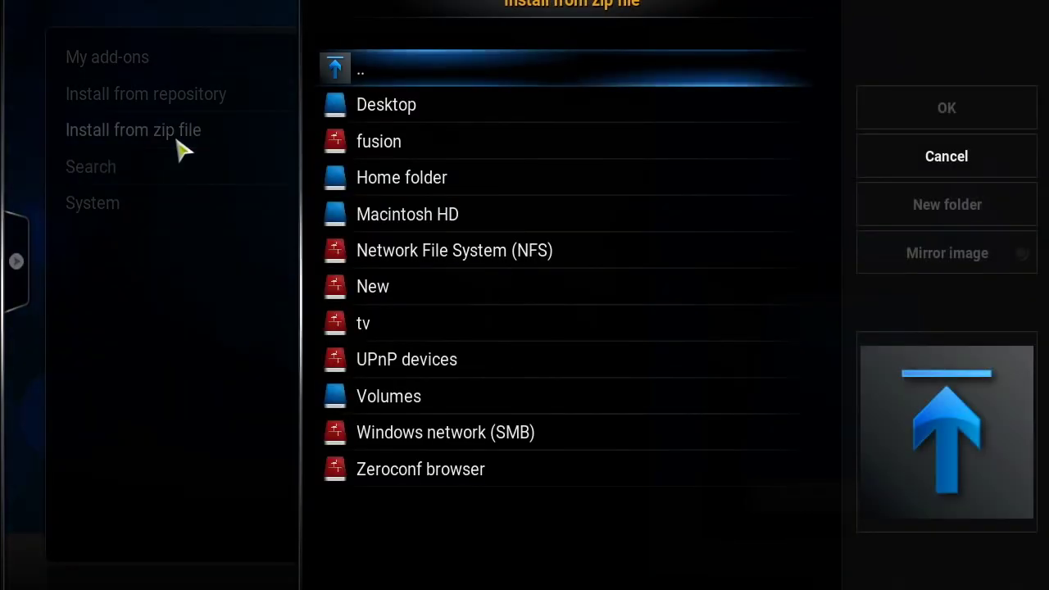
Install plugin.video.hubwizard-1.2.0.zip from the fusion source's start-here folder
left_click(401, 158)
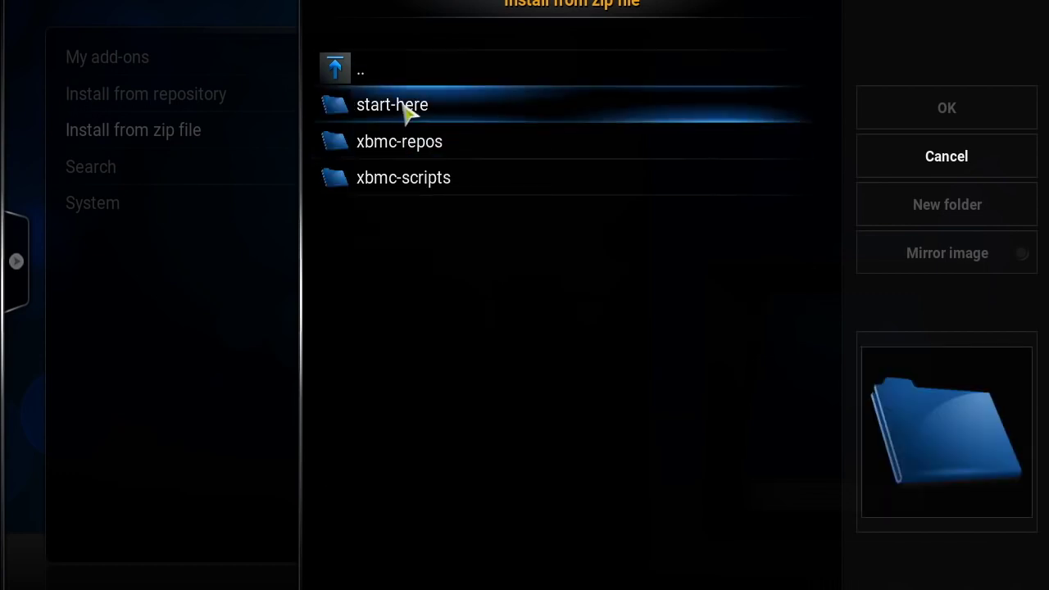
left_click(408, 113)
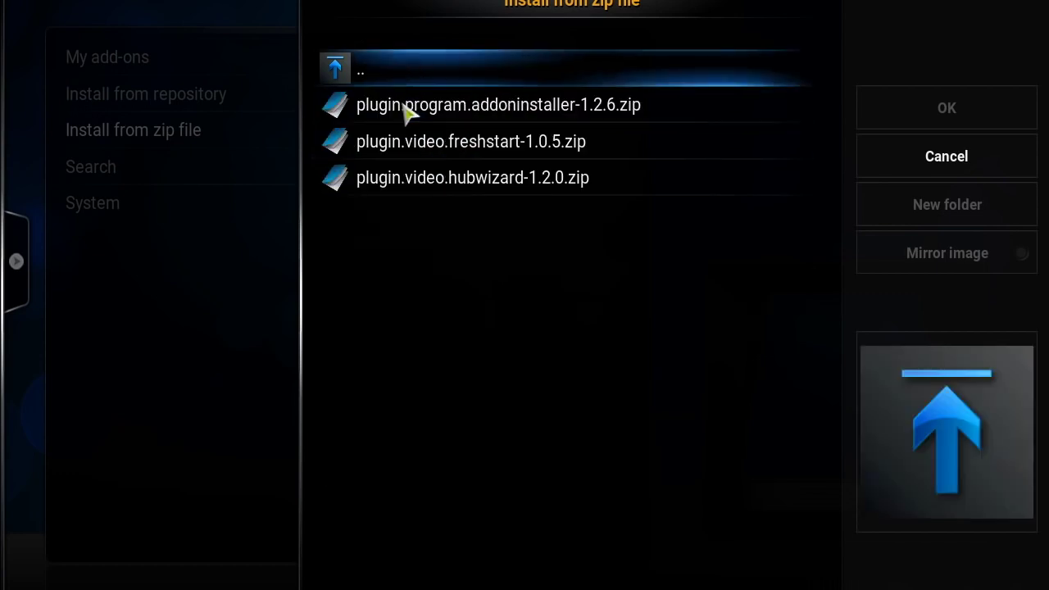
left_click(446, 182)
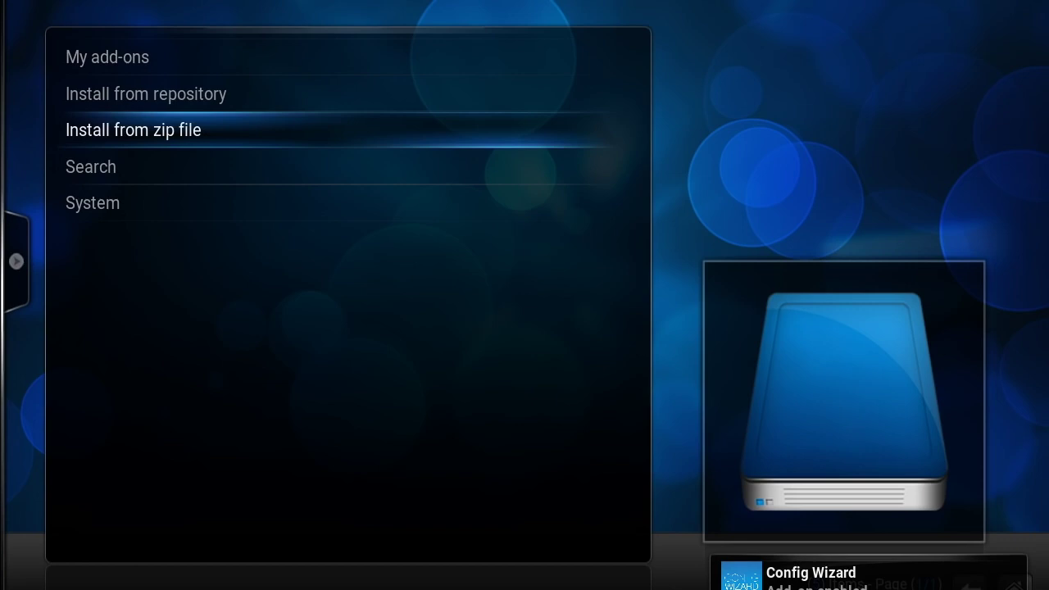
Browse the repository's Program add-ons, then back out of Settings to the home screen
left_click(300, 104)
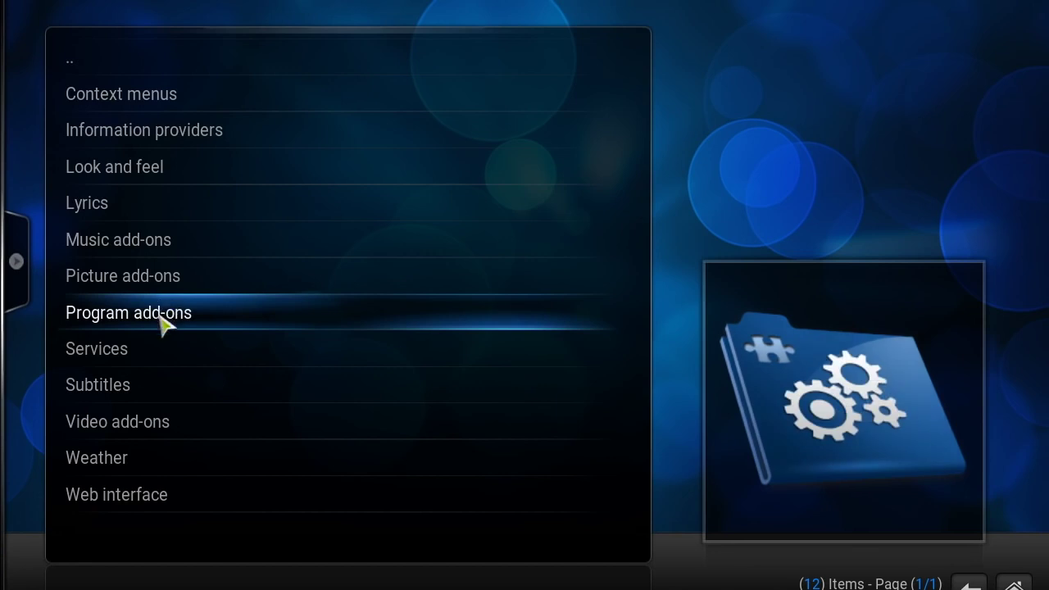
left_click(164, 320)
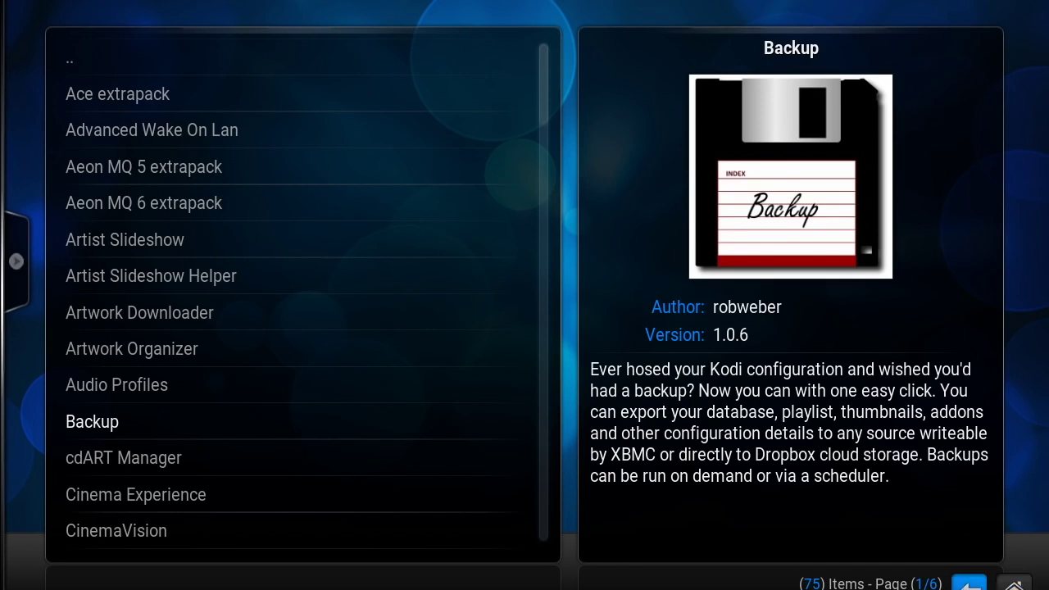
left_click(968, 583)
left_click(968, 583)
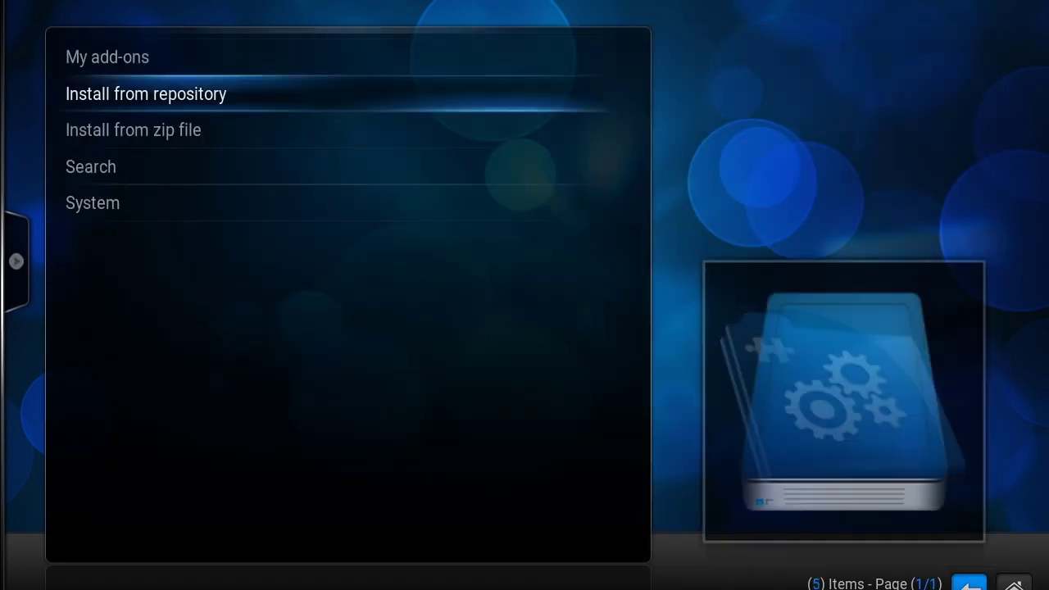
left_click(968, 583)
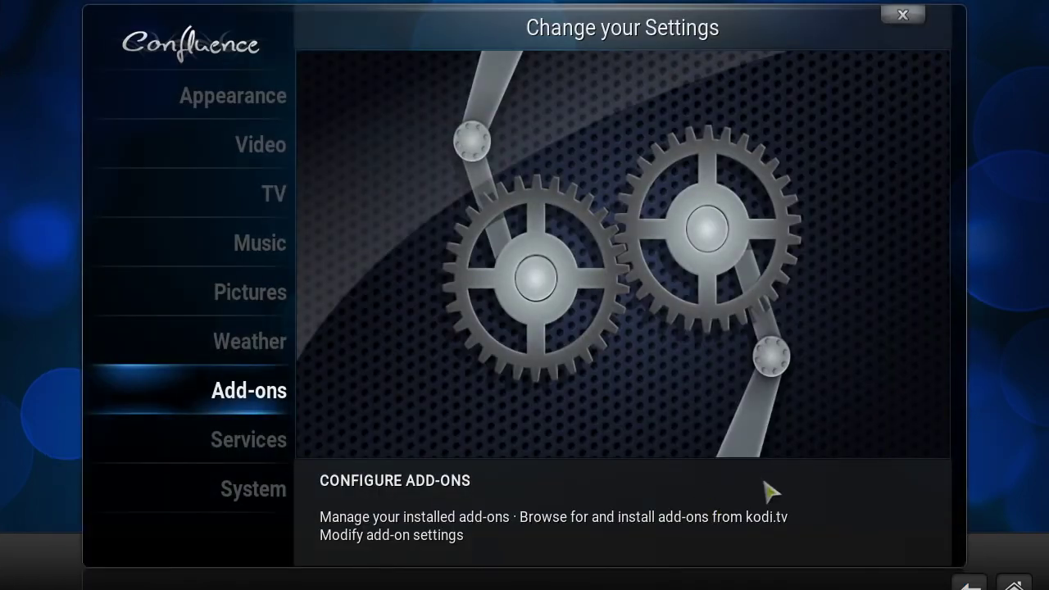
left_click(969, 583)
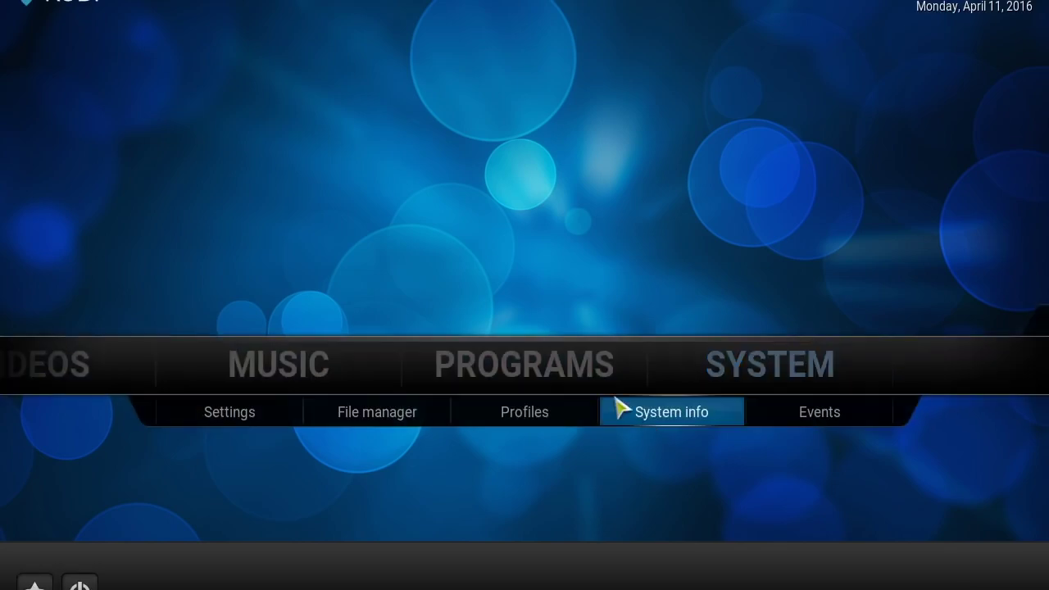
left_click(494, 372)
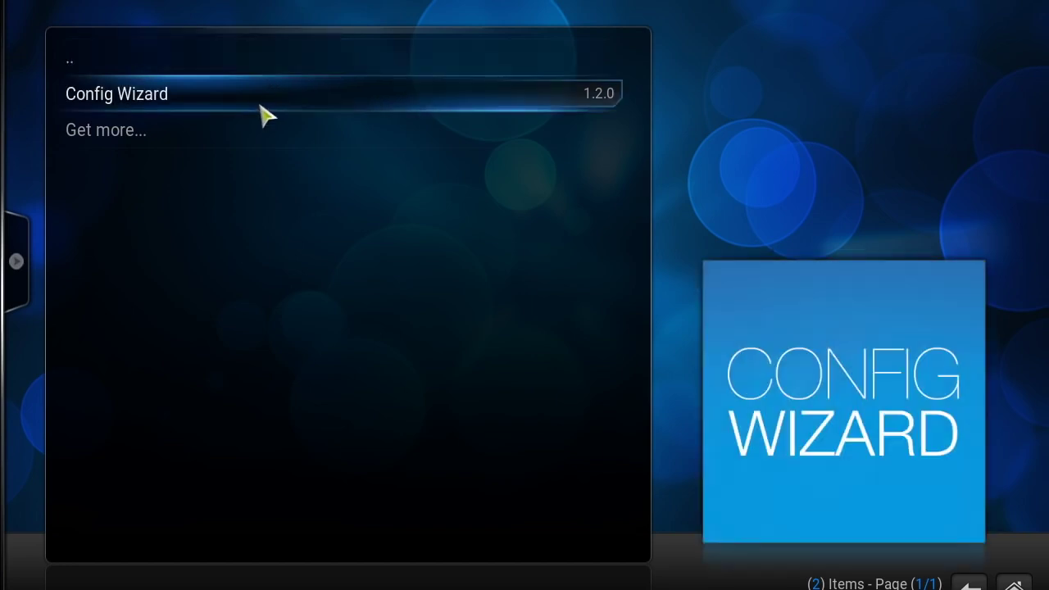
Launch Config Wizard, choose the Mac build, and accept TVADDONS.AG customizing the add-ons
left_click(264, 107)
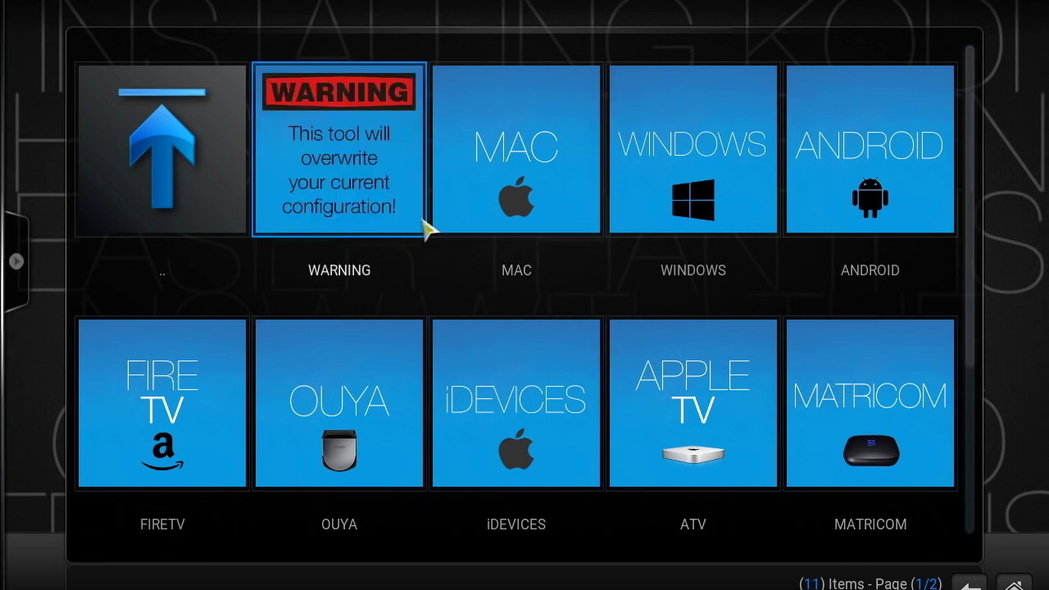
left_click(509, 189)
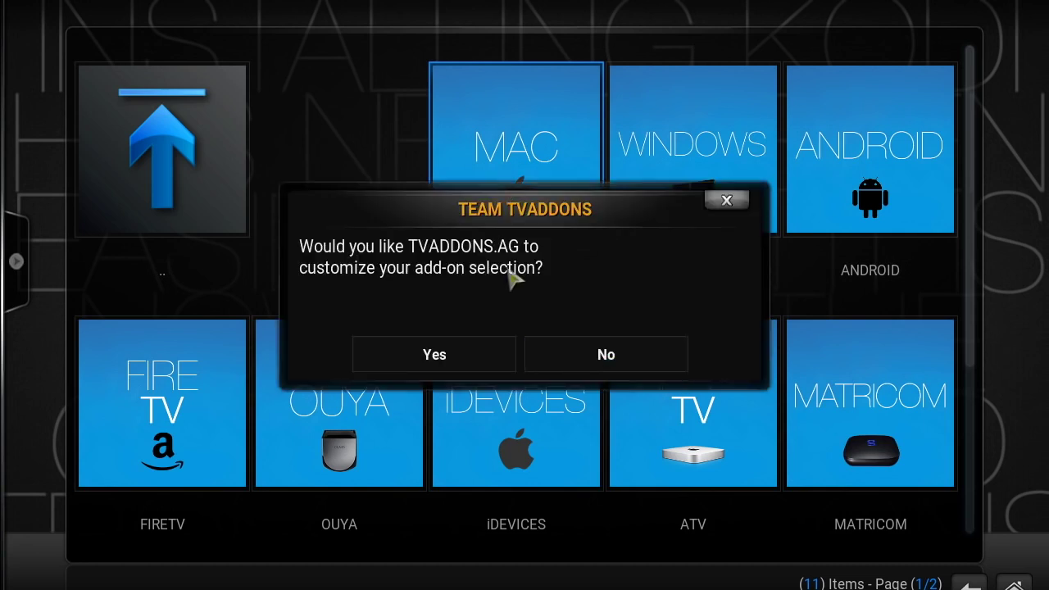
left_click(435, 360)
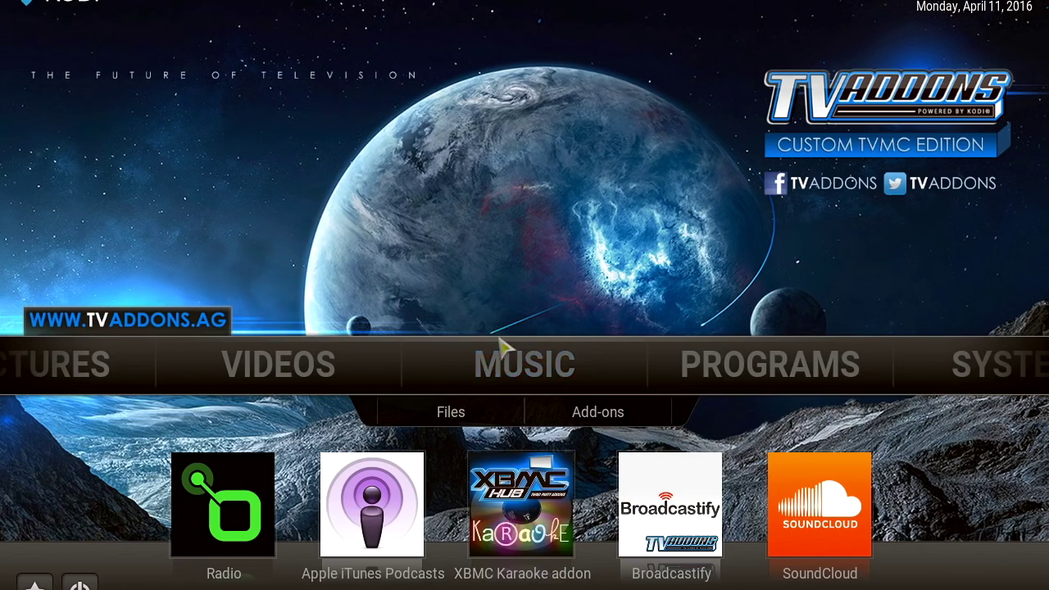
Wait while the wizard downloads and applies the build until the TVMC home screen loads
mouse_move(334, 375)
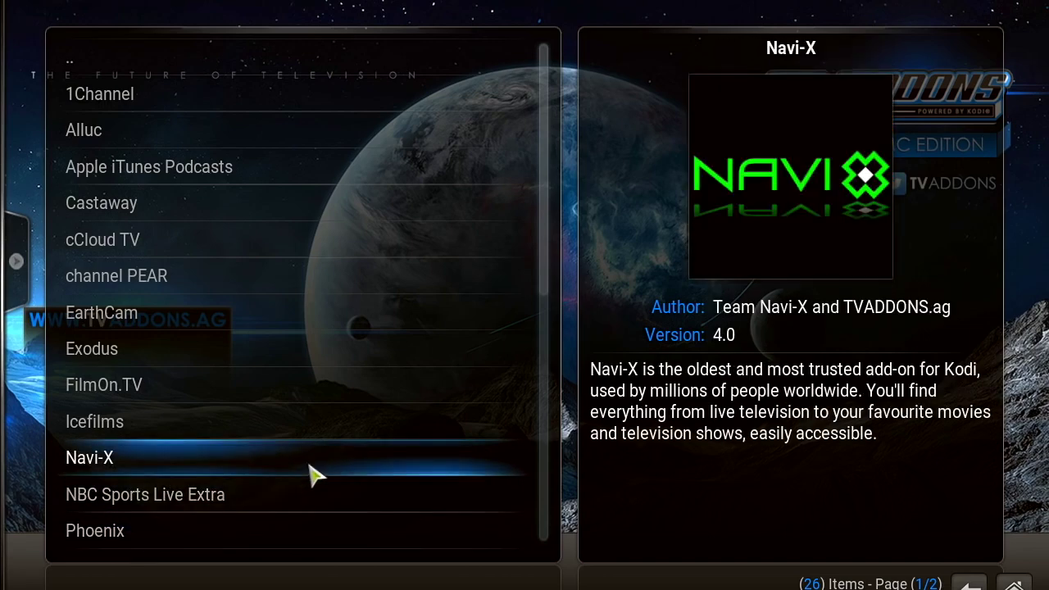
Scroll down through the 26 video add-ons, 1Channel to YouTube, and back up
scroll(314, 475, "down", 7)
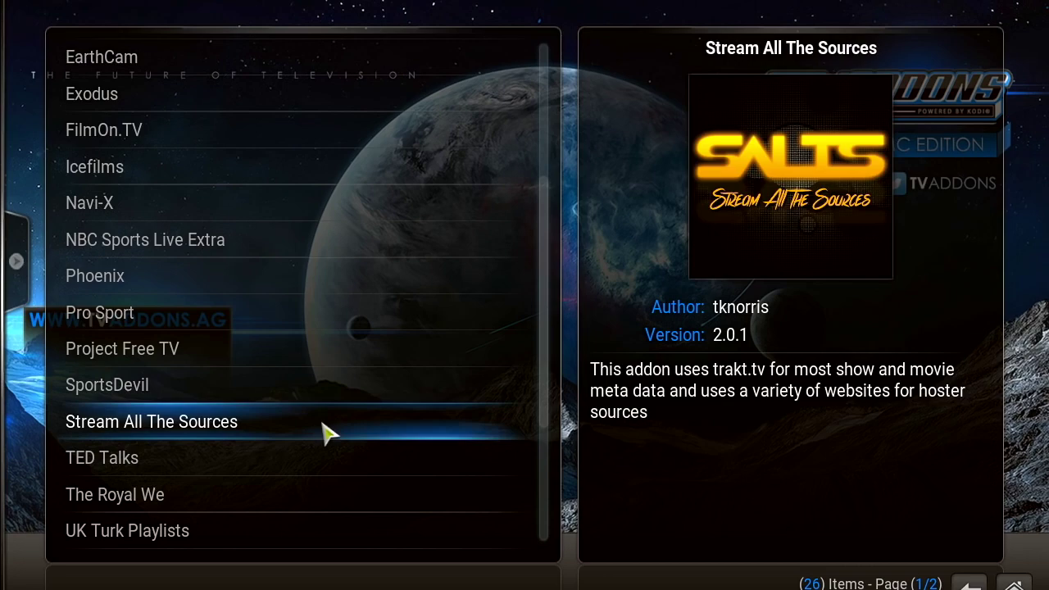
scroll(299, 467, "down", 6)
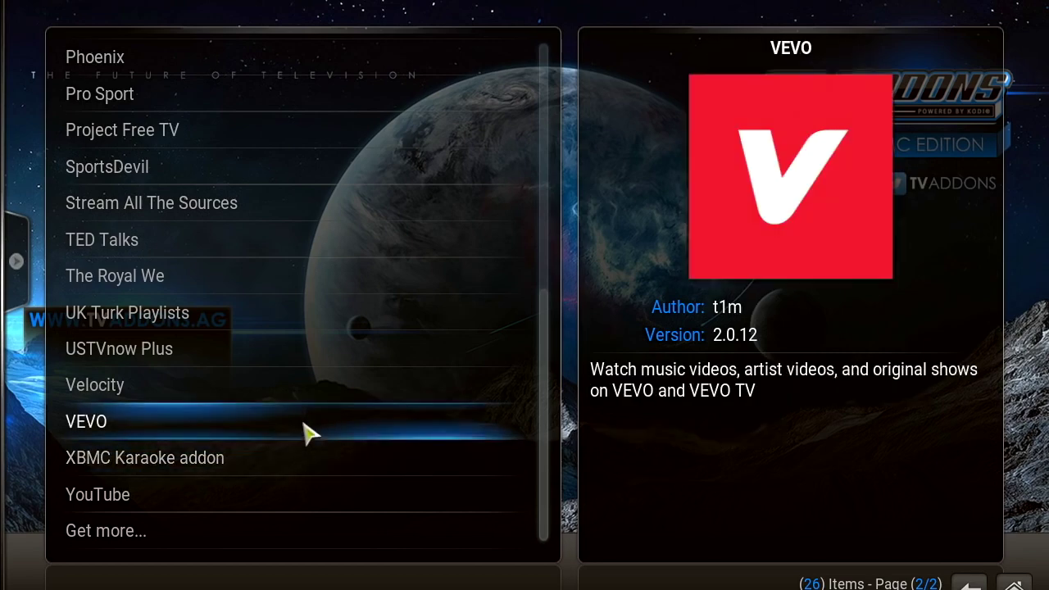
scroll(307, 432, "up", 1)
scroll(307, 432, "up", 12)
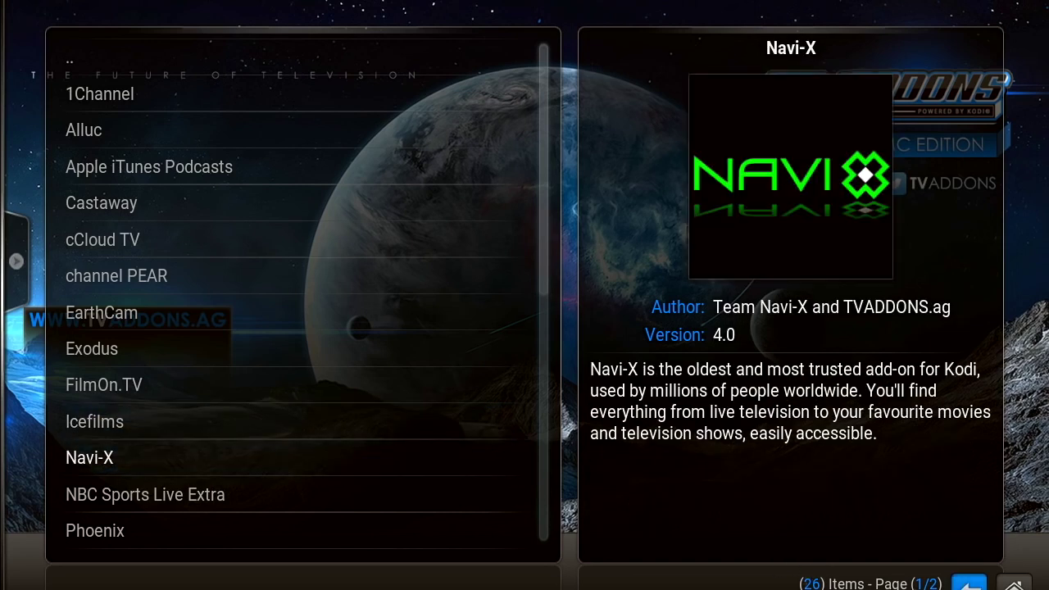
Go back from the video add-ons list to the TVADDONS TVMC home screen
left_click(969, 585)
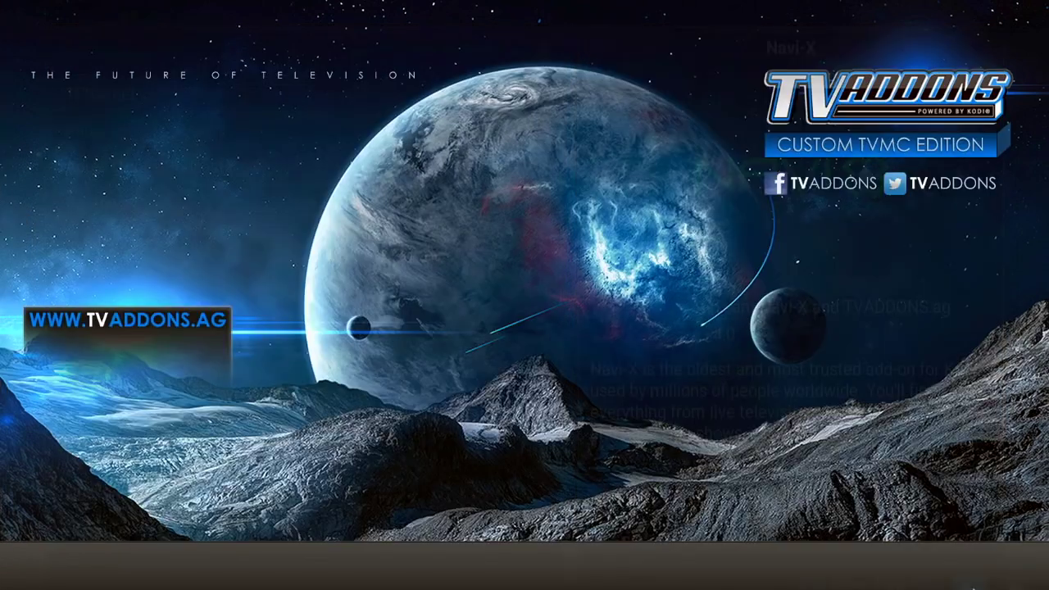